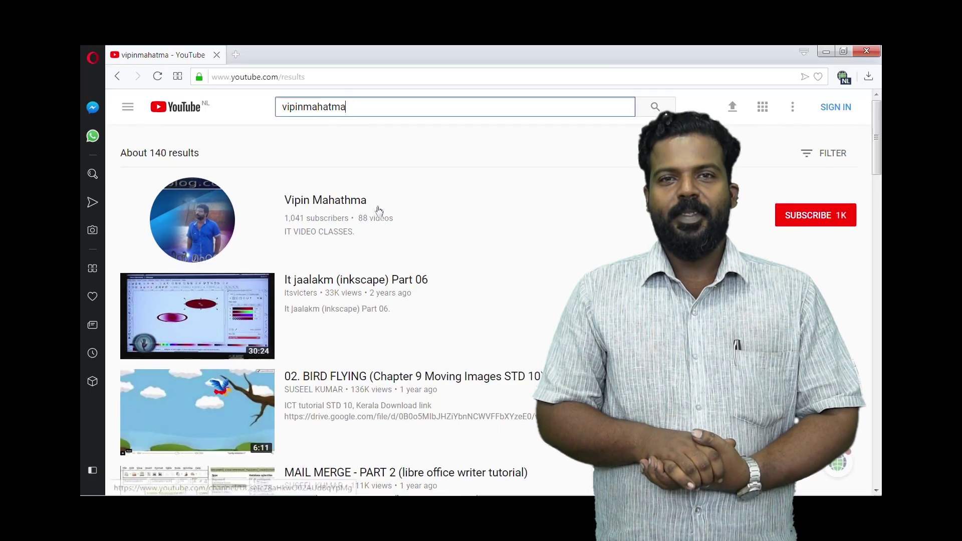
# Open the ICT tutorial channel from the YouTube search results and scroll through its uploaded videos.
pyautogui.click(356, 206)
pyautogui.scroll(-3, 878, 224)
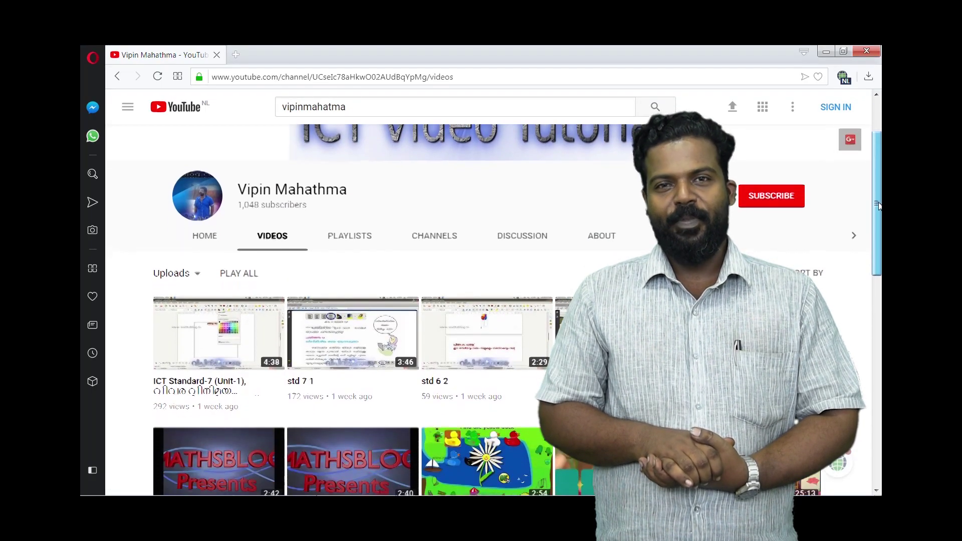
pyautogui.scroll(-2, 878, 224)
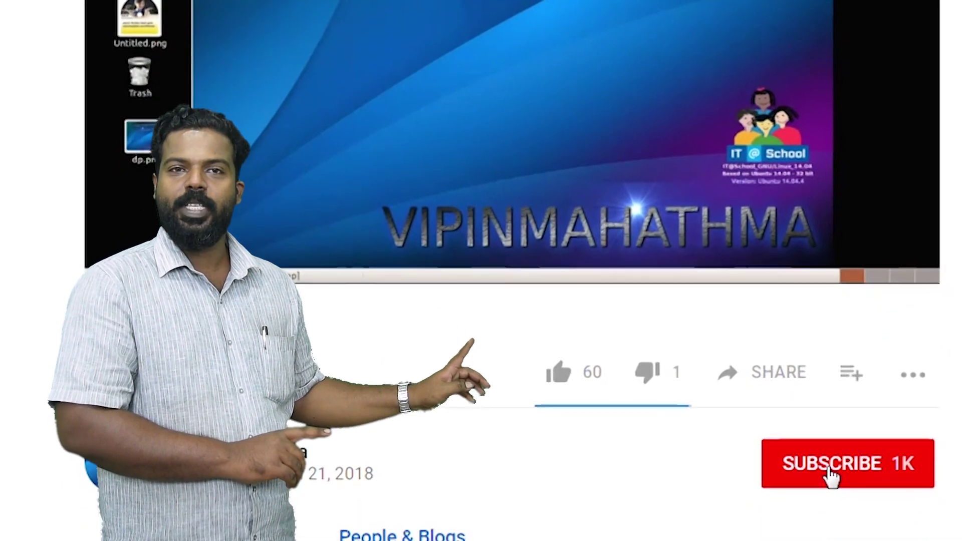
# Subscribe to the ICT tutorial channel using the SUBSCRIBE button under the video.
pyautogui.click(829, 458)
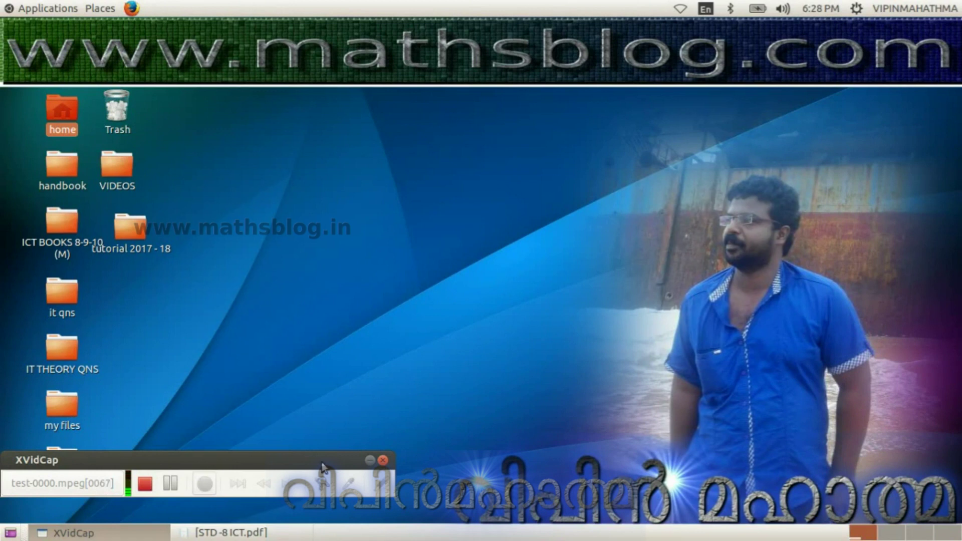
pyautogui.click(236, 534)
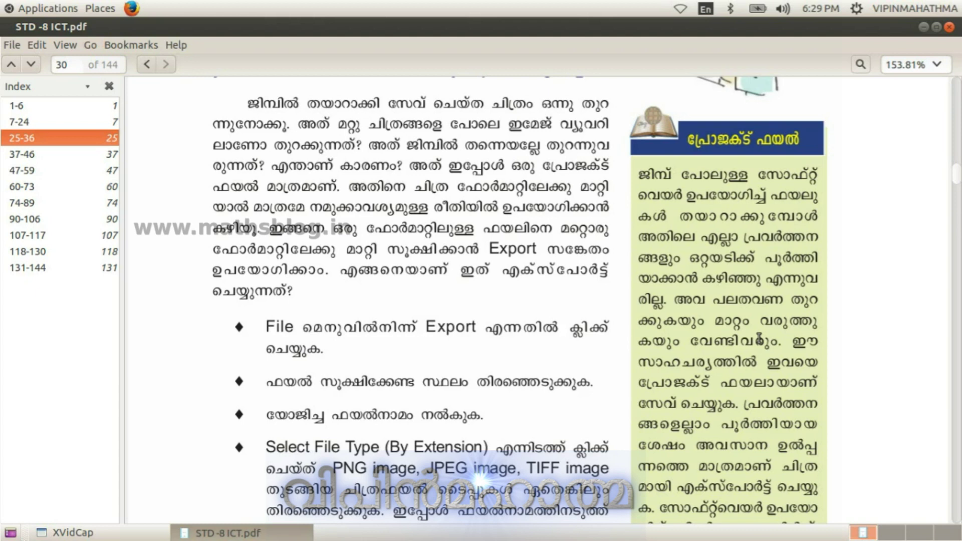
pyautogui.scroll(-3, 759, 341)
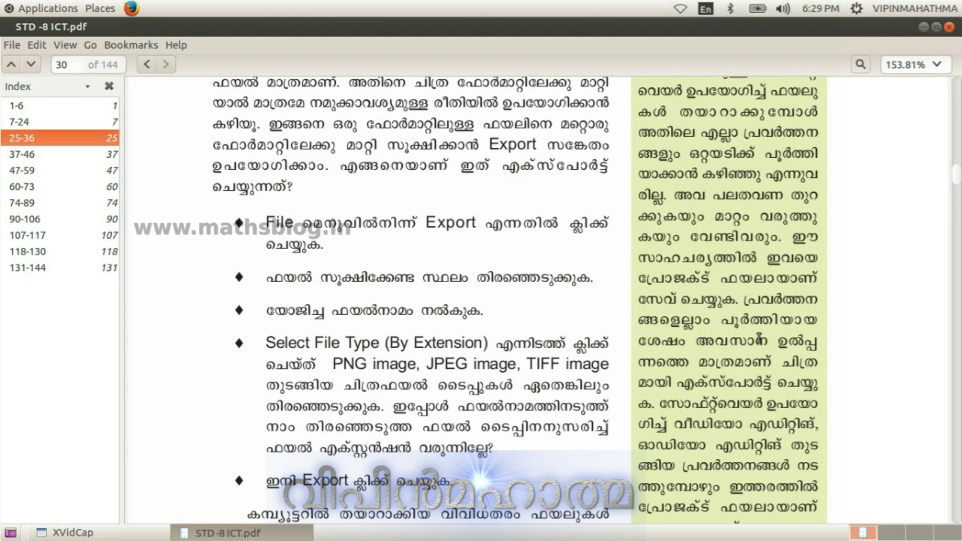
pyautogui.scroll(-3, 760, 341)
pyautogui.scroll(-3, 760, 341)
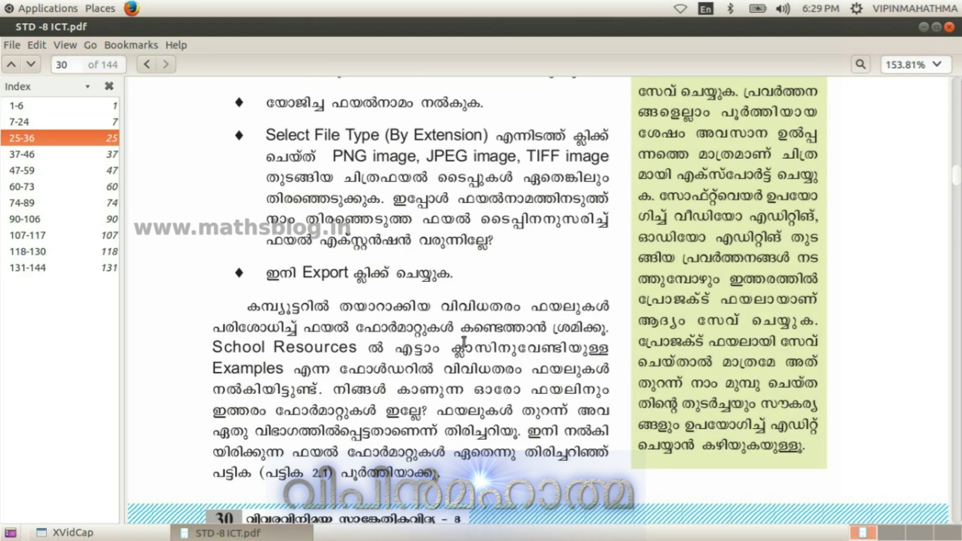
pyautogui.scroll(-5, 518, 303)
pyautogui.scroll(-4, 518, 302)
pyautogui.scroll(-4, 518, 301)
pyautogui.scroll(-5, 528, 308)
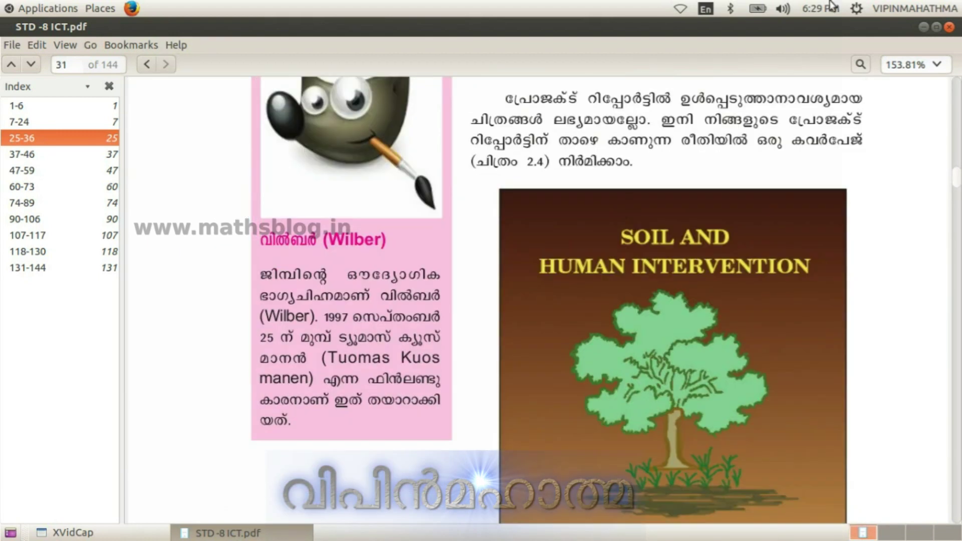
pyautogui.click(923, 27)
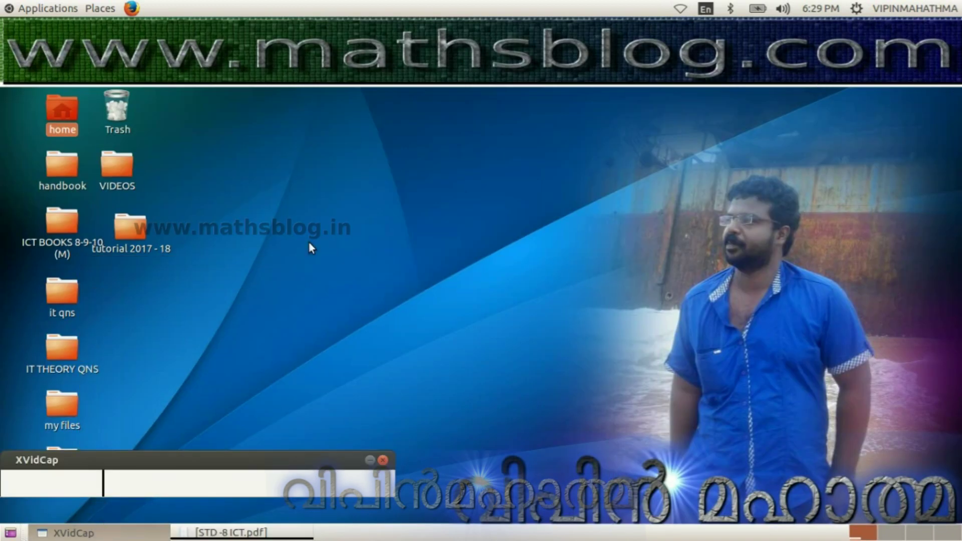
# Navigate to Home › Students_Works_8 › DAKSHA in Files and select IMAGE.xcf.
pyautogui.doubleClick(60, 107)
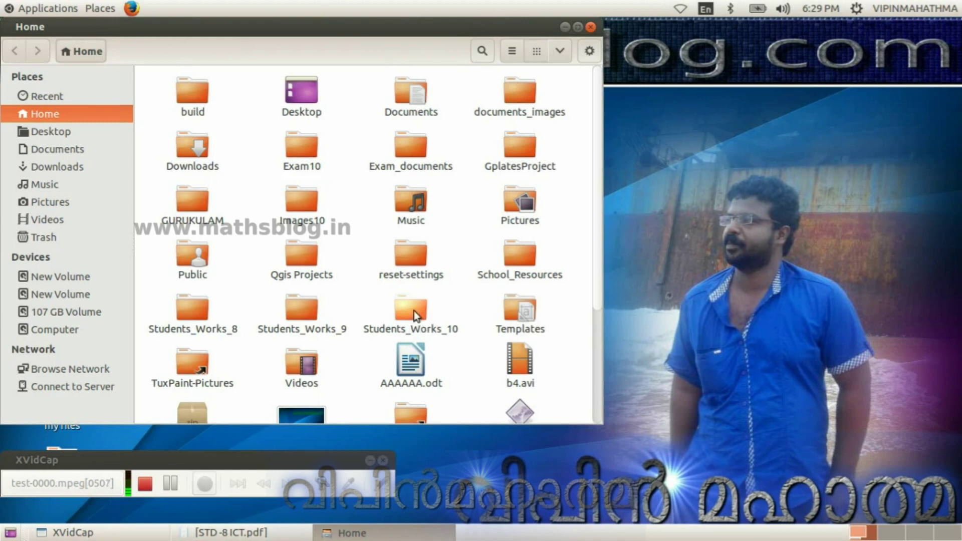
pyautogui.doubleClick(192, 305)
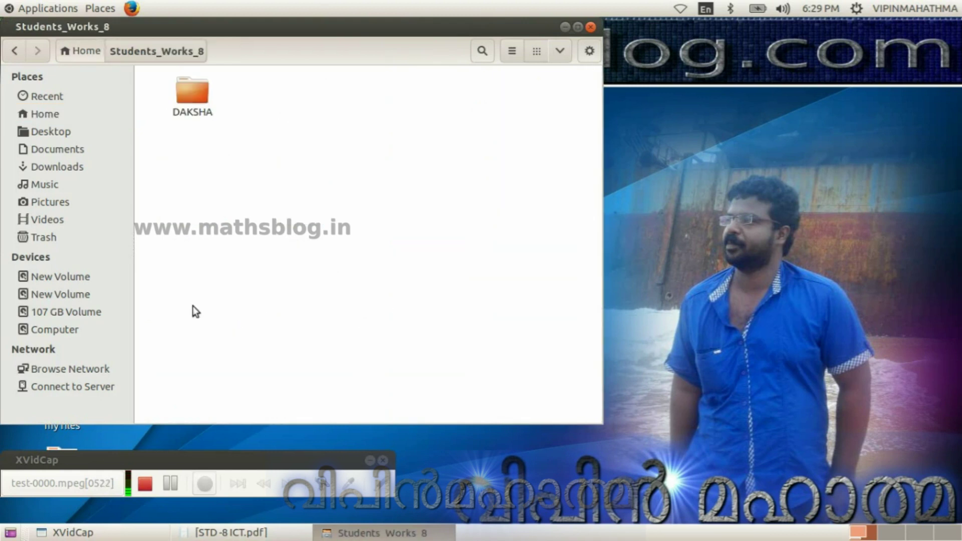
pyautogui.doubleClick(198, 88)
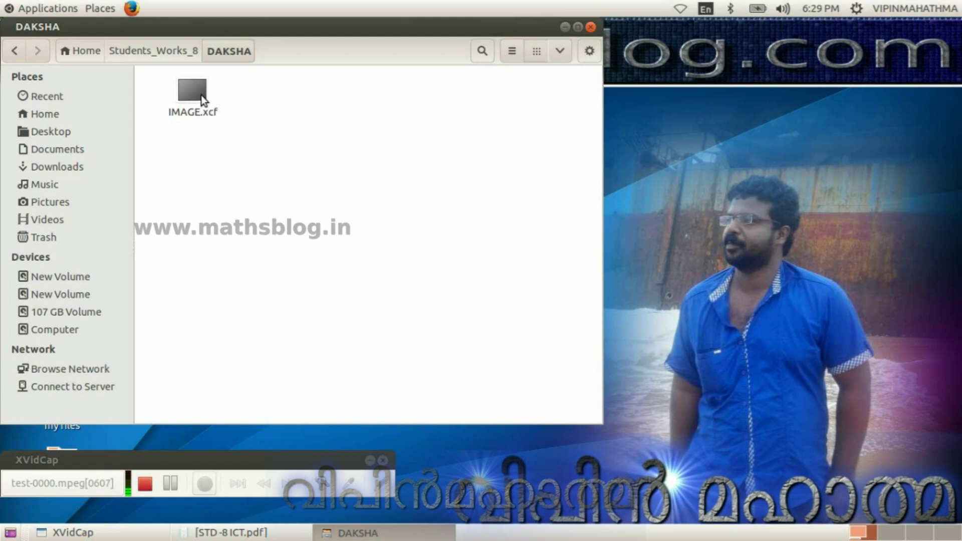
pyautogui.click(200, 95)
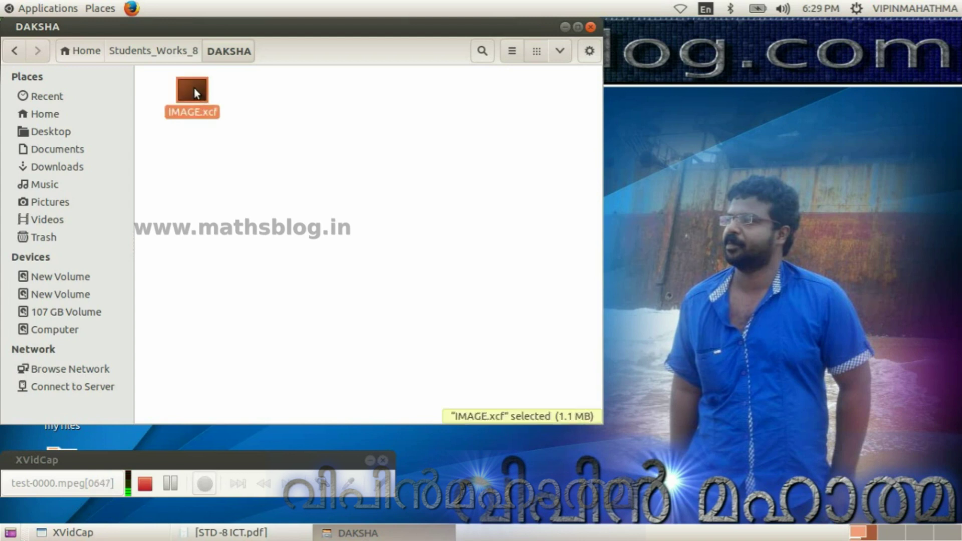
# Open IMAGE.xcf in GIMP, showing the 1418×650 canvas with its Ploughing.jpg layer.
pyautogui.doubleClick(194, 89)
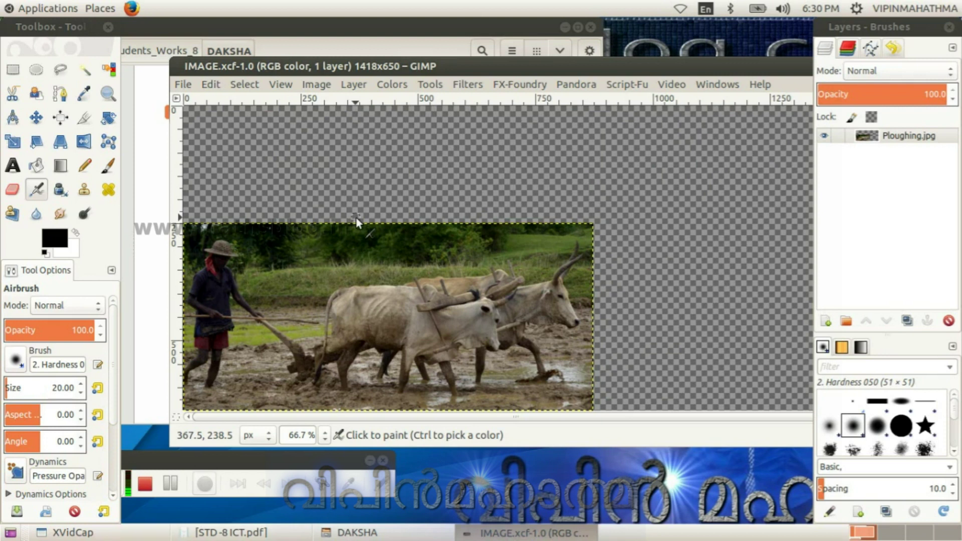
pyautogui.click(182, 85)
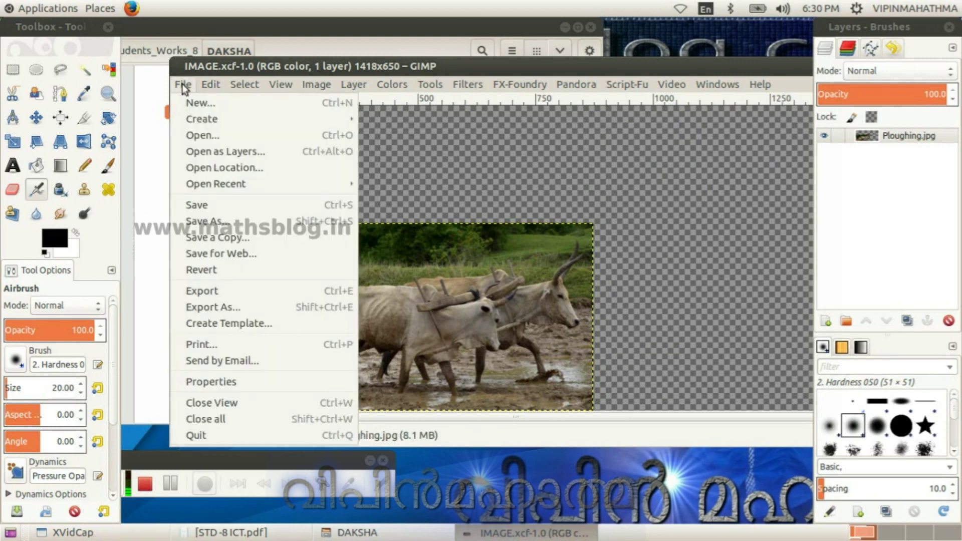
# Start exporting the image, proposing IMAGE.png in DAKSHA, and move the Export Image dialog up-left.
pyautogui.click(235, 294)
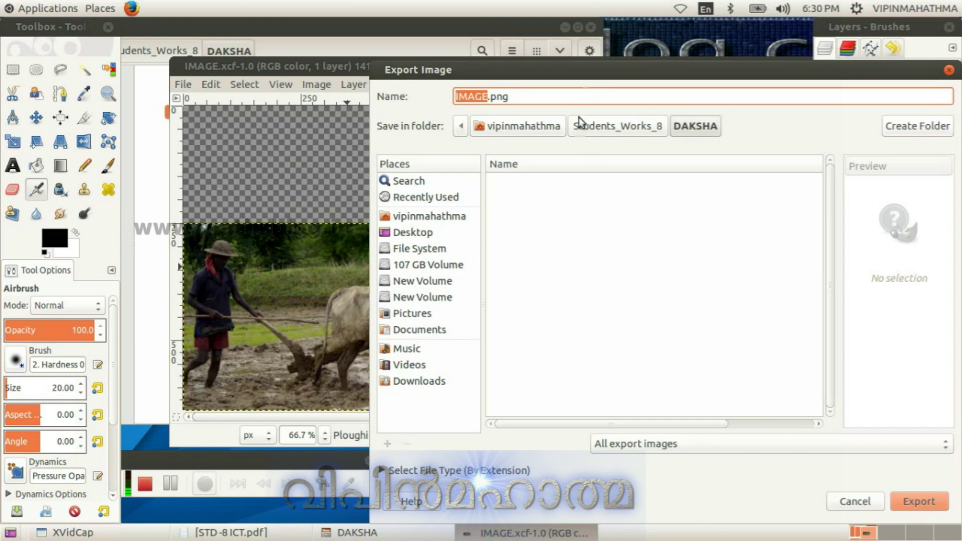
pyautogui.moveTo(608, 71); pyautogui.dragTo(429, 43)
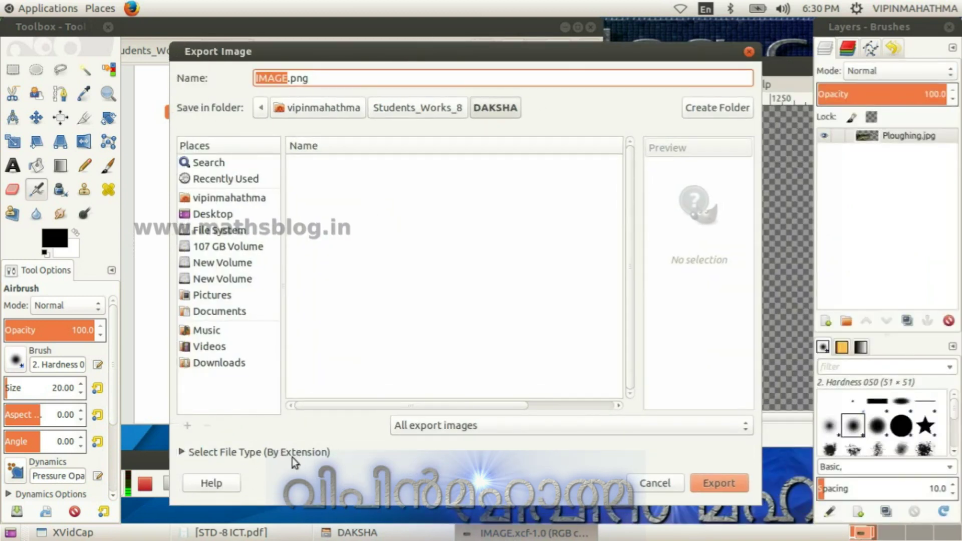
# Expand the Select File Type list and choose JPEG image as the export format.
pyautogui.click(184, 453)
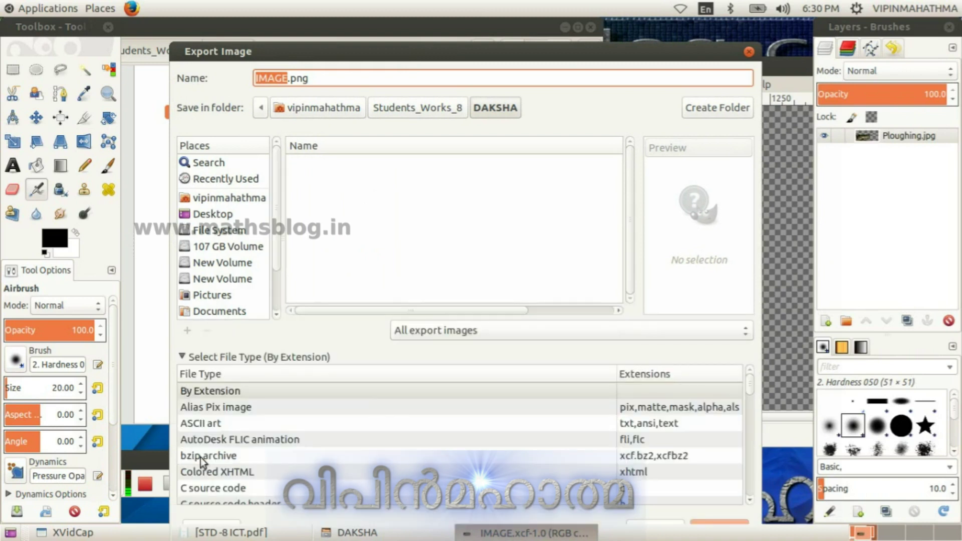
pyautogui.scroll(-2, 393, 407)
pyautogui.scroll(-1, 393, 406)
pyautogui.scroll(3, 393, 405)
pyautogui.scroll(-2, 308, 429)
pyautogui.scroll(-2, 308, 434)
pyautogui.scroll(-2, 308, 434)
pyautogui.scroll(-2, 308, 433)
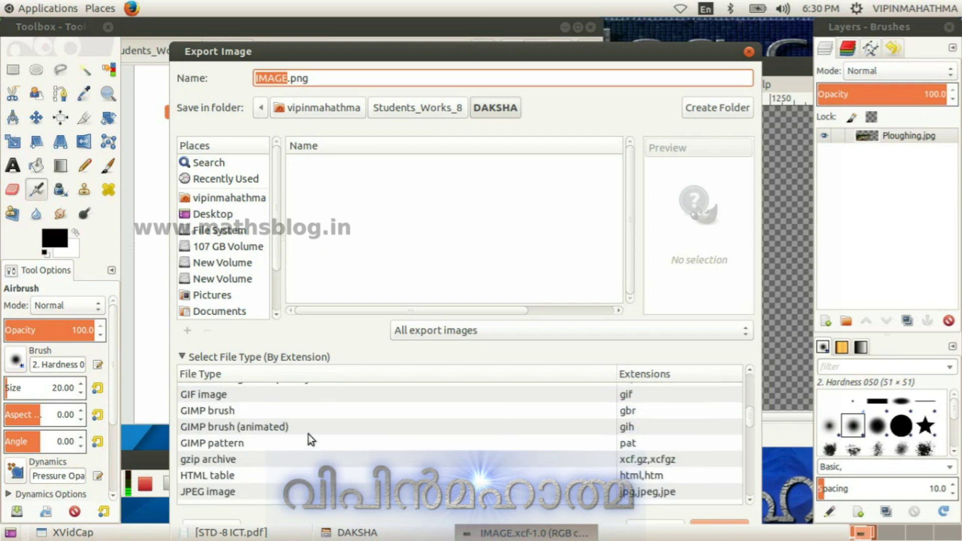
pyautogui.scroll(-2, 308, 434)
pyautogui.scroll(-1, 308, 434)
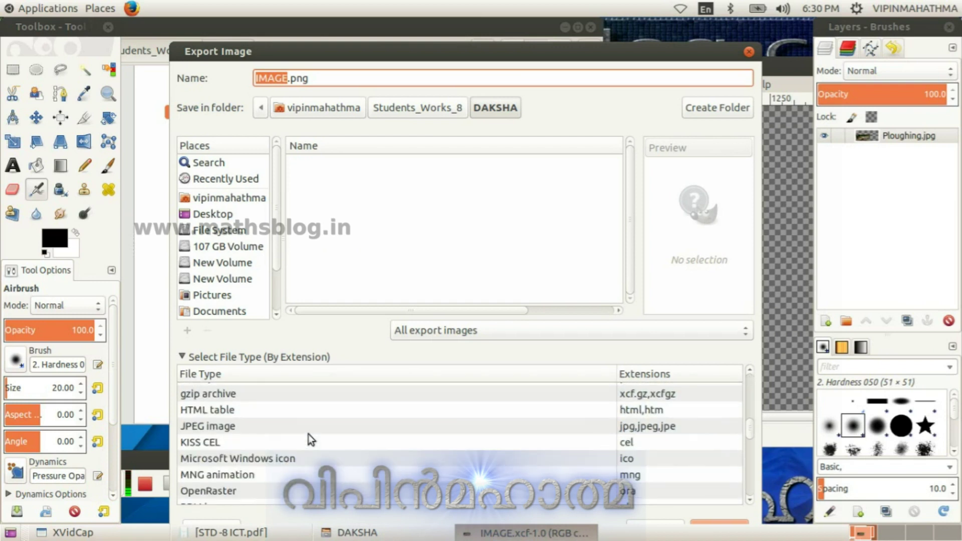
pyautogui.scroll(-1, 308, 434)
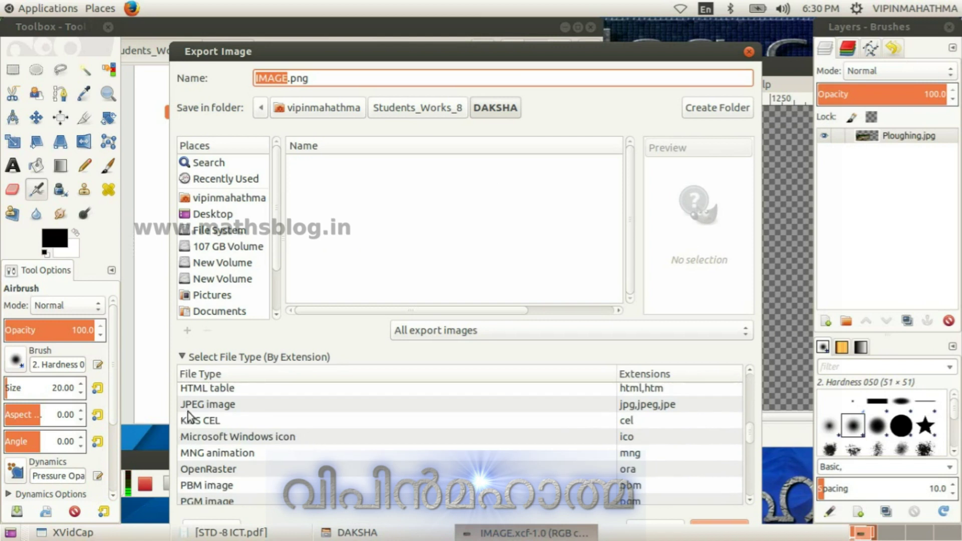
pyautogui.click(204, 404)
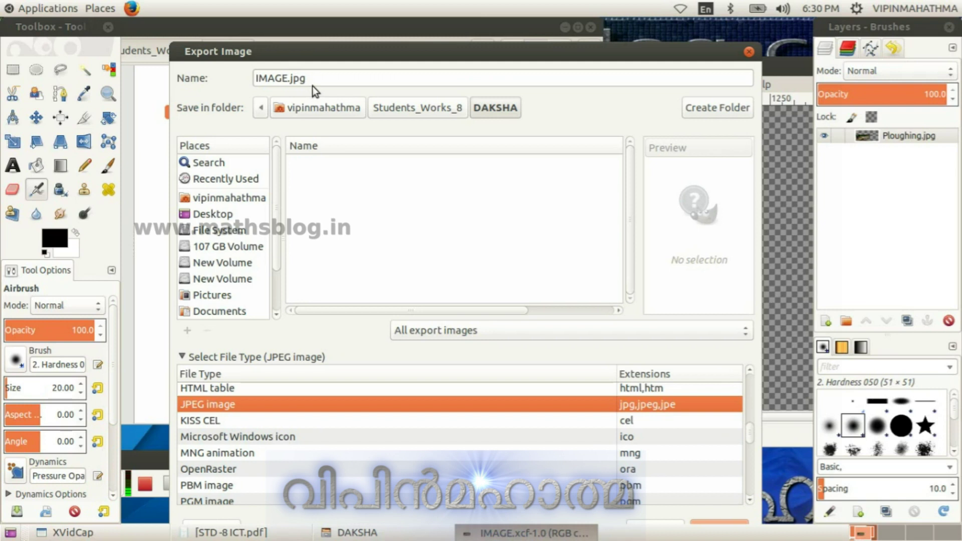
# Try TIFF and PNG, then settle back on JPEG image so the name becomes IMAGE.jpg.
pyautogui.scroll(-7, 282, 423)
pyautogui.scroll(-6, 284, 447)
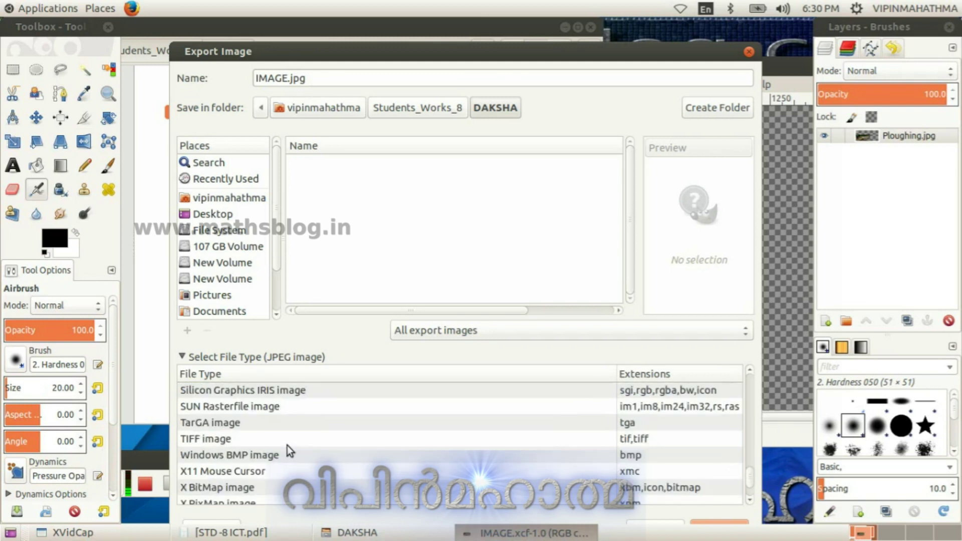
pyautogui.click(216, 441)
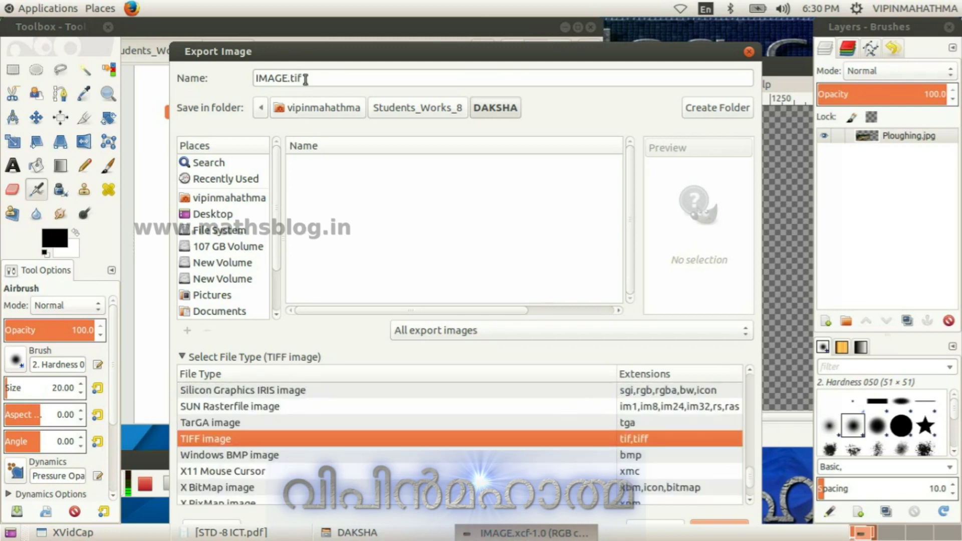
pyautogui.scroll(3, 360, 441)
pyautogui.scroll(1, 216, 440)
pyautogui.click(216, 425)
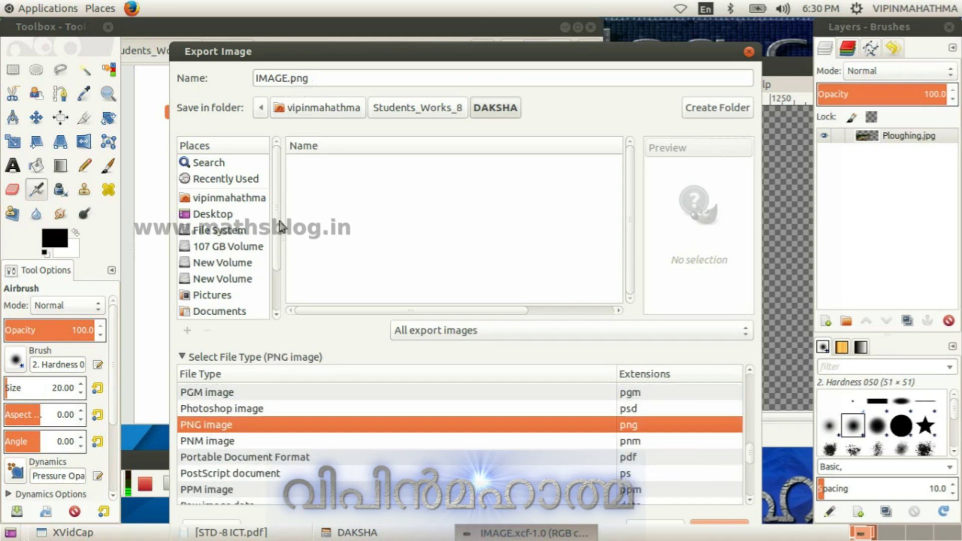
pyautogui.scroll(2, 279, 463)
pyautogui.scroll(1, 279, 462)
pyautogui.scroll(1, 279, 459)
pyautogui.scroll(3, 279, 456)
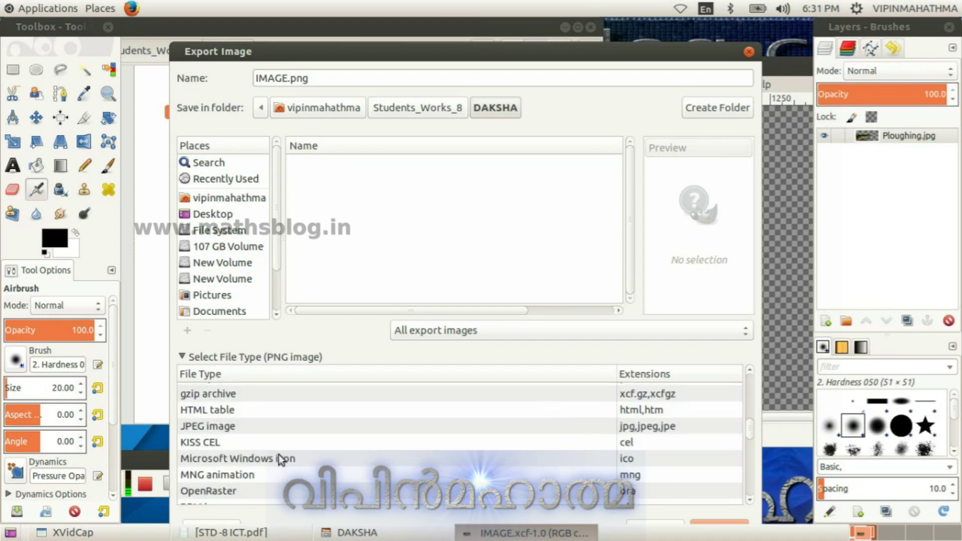
pyautogui.scroll(3, 277, 450)
pyautogui.click(224, 492)
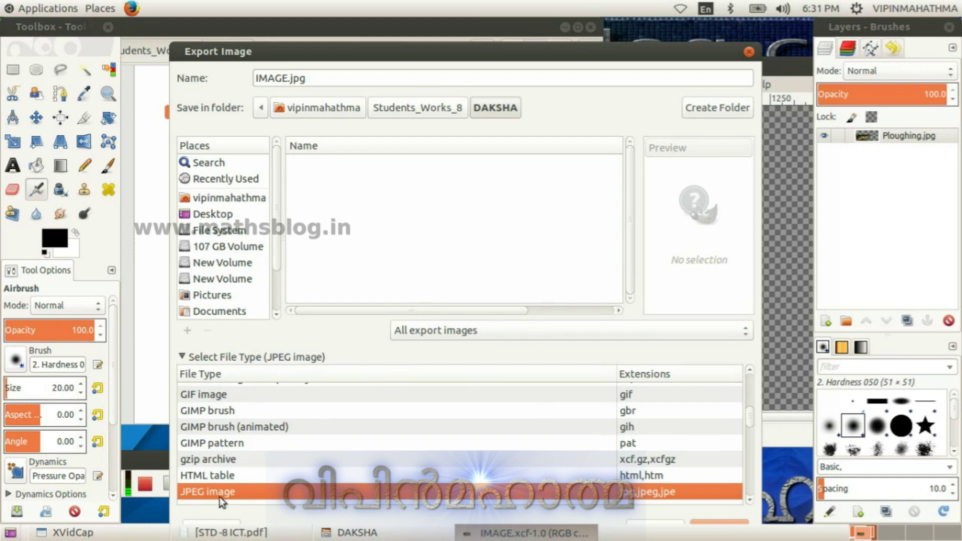
pyautogui.click(183, 357)
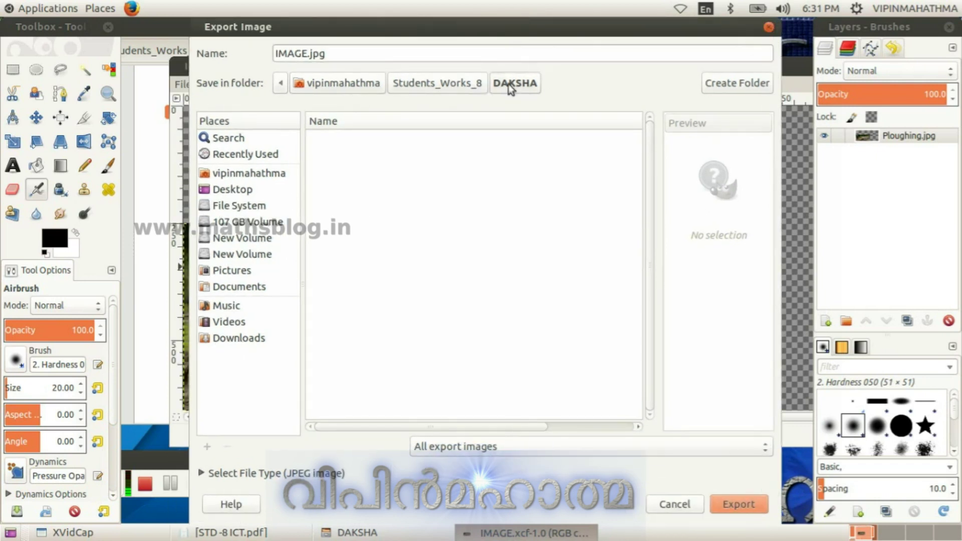
# Export IMAGE.jpg at JPEG quality 100 and verify it sits beside IMAGE.xcf in DAKSHA.
pyautogui.click(744, 506)
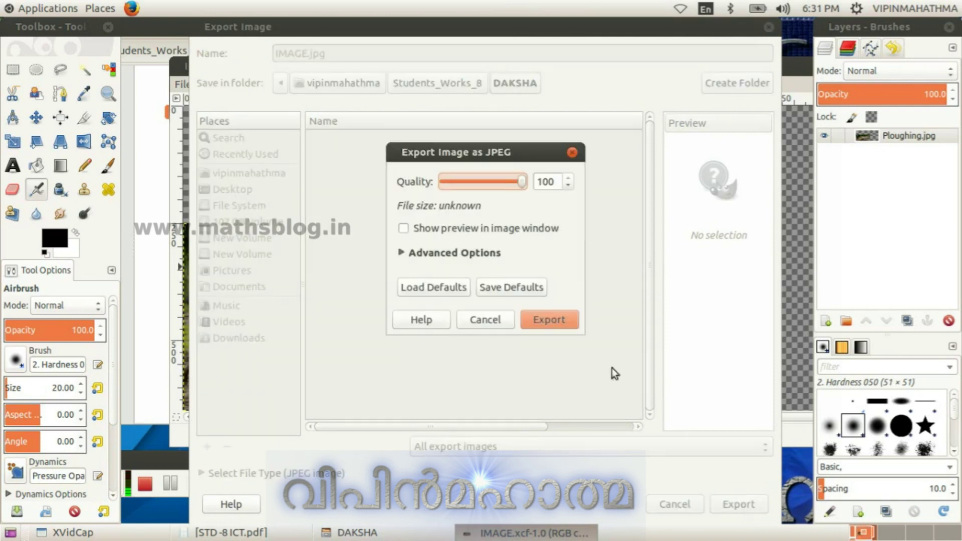
pyautogui.click(560, 321)
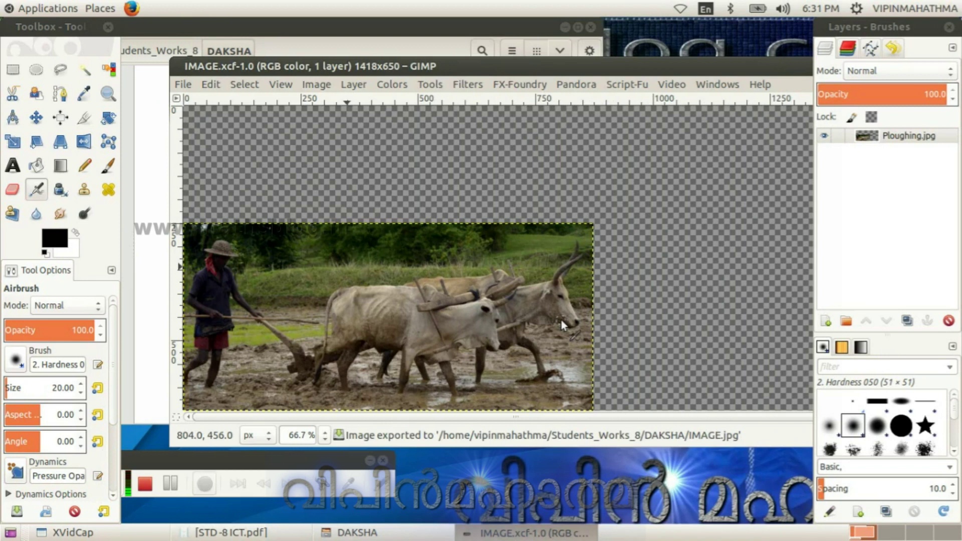
pyautogui.click(302, 28)
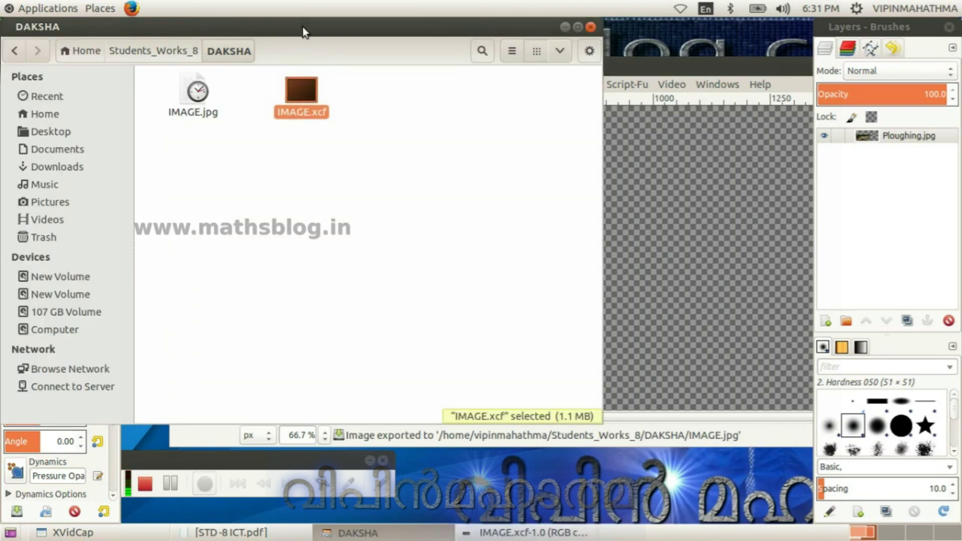
pyautogui.click(188, 103)
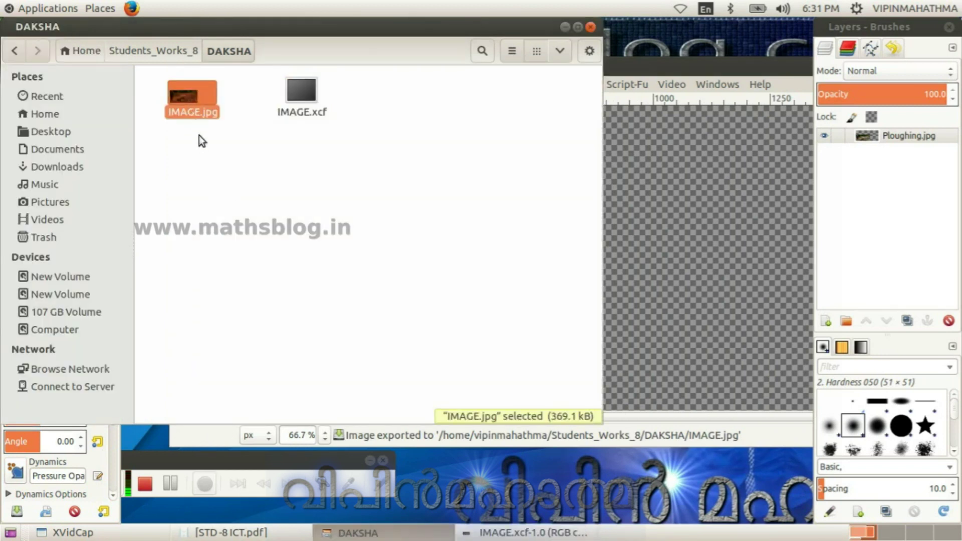
pyautogui.click(591, 28)
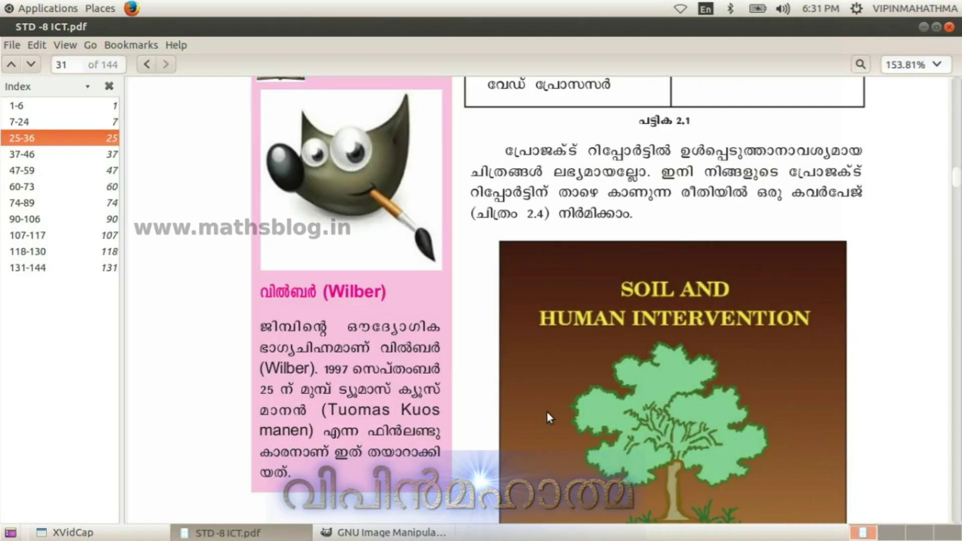